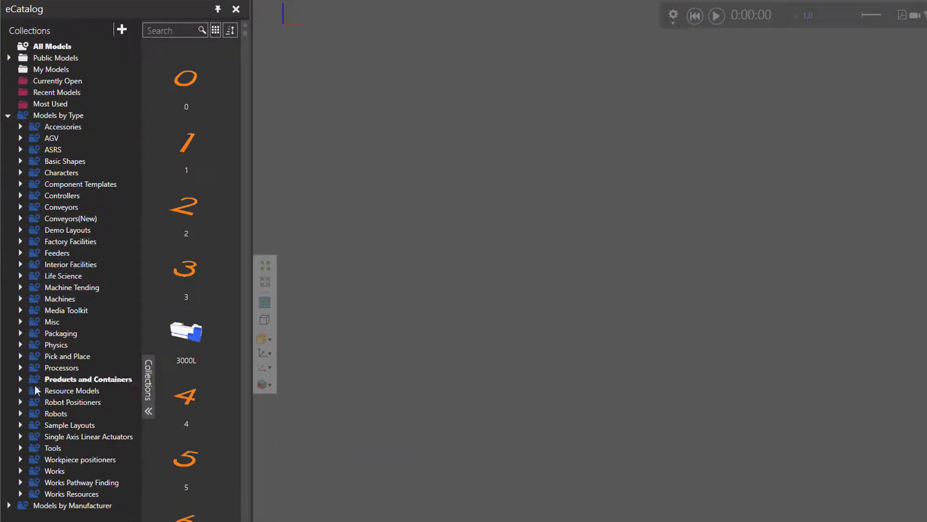
Drag the Generic Articulated Robot from Robots > Visual Components into the 3D view.
click(21, 413)
scroll(19, 414, down, 8)
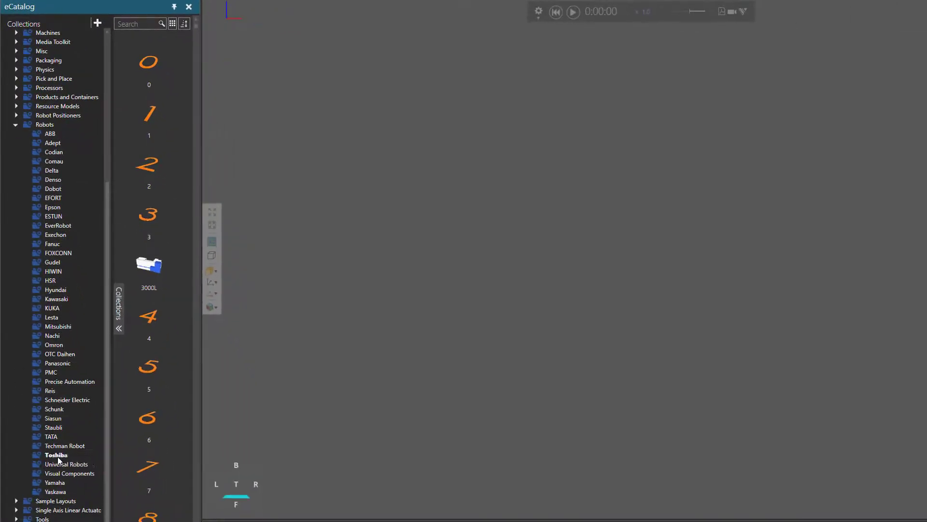
click(68, 473)
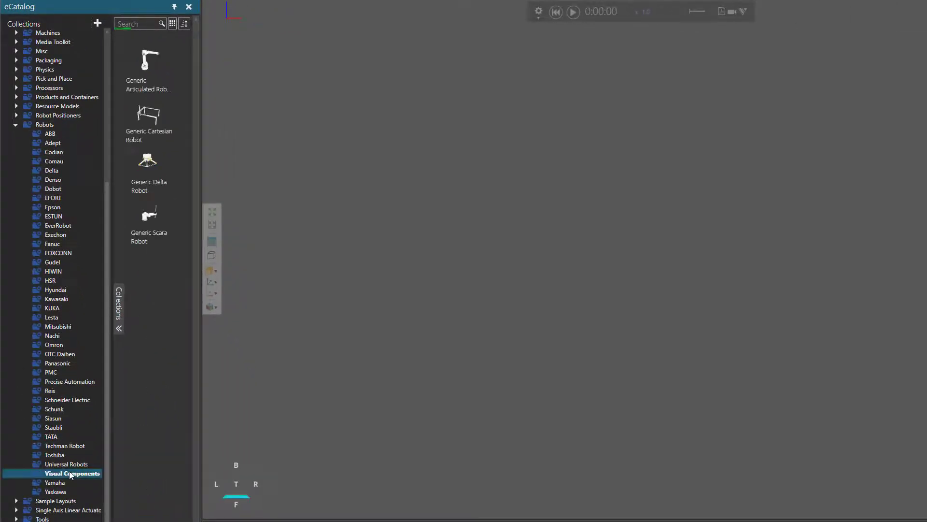
drag(148, 69, 472, 293)
Drop the Generic Articulated Robot into the empty layout, angle the view, and collapse the Robots category.
click(212, 225)
right_drag(633, 305, 642, 310)
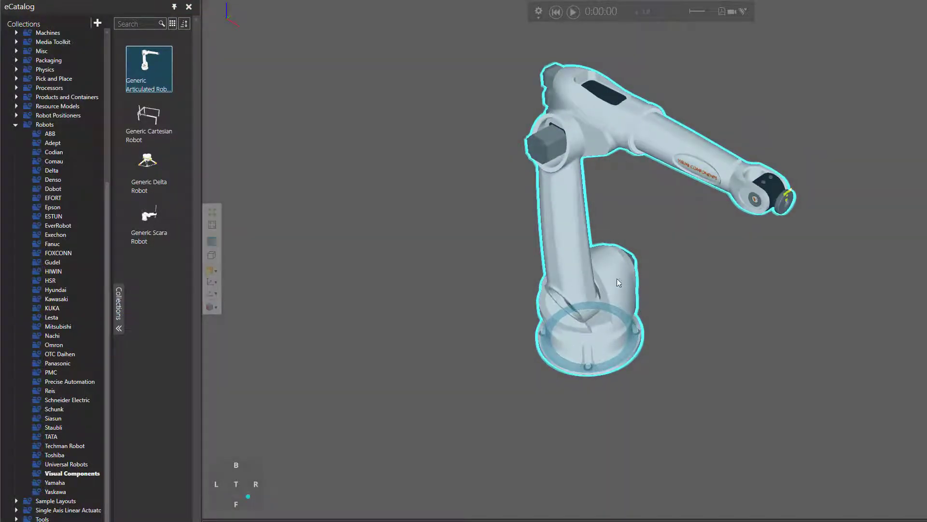
click(16, 126)
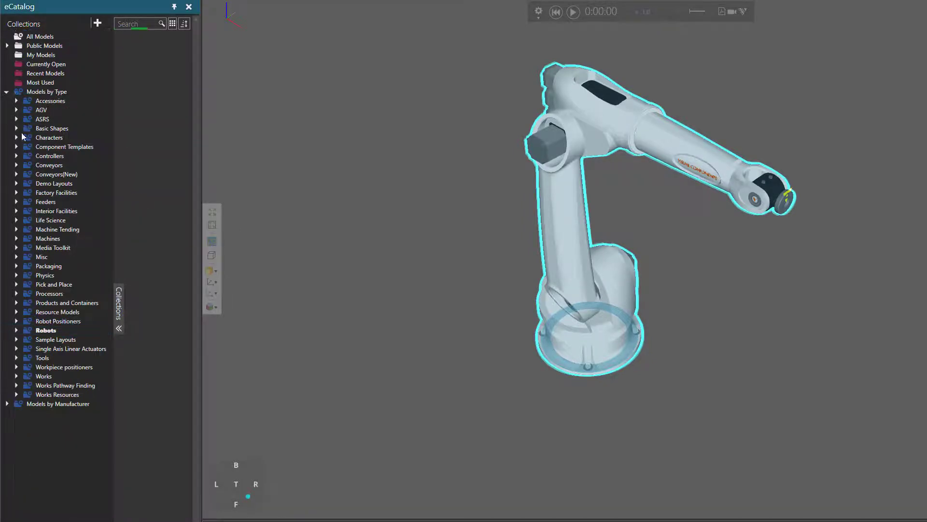
Place a Robot Floor Track from Robot Positioners > Visual Components in the layout.
click(16, 321)
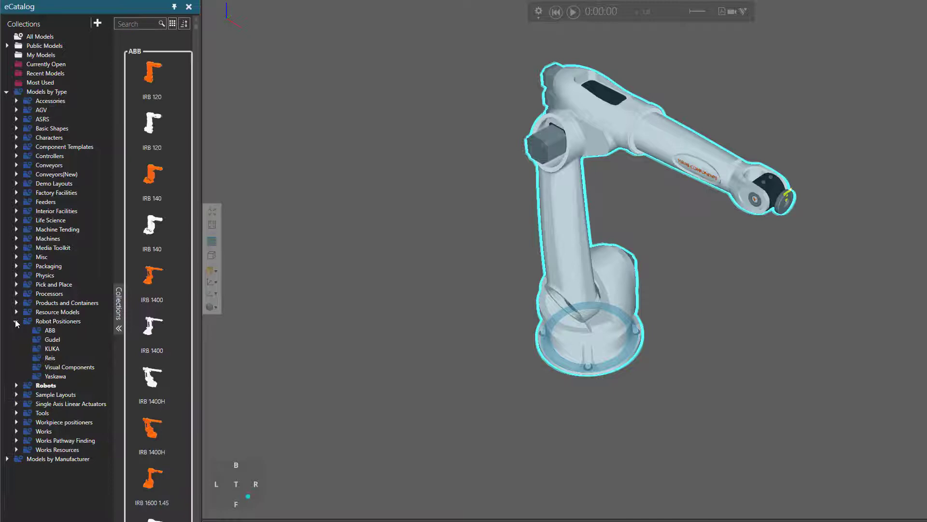
click(79, 367)
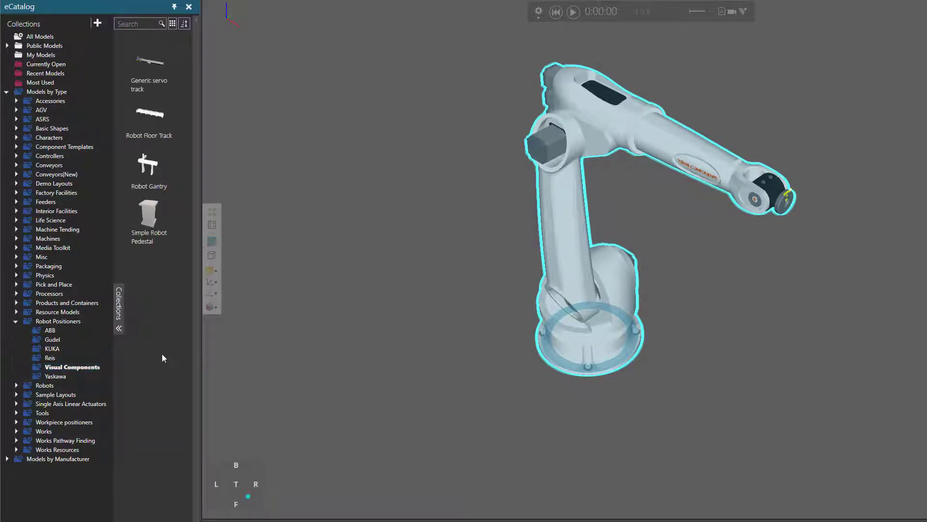
drag(148, 111, 797, 282)
middle_drag(842, 430, 690, 418)
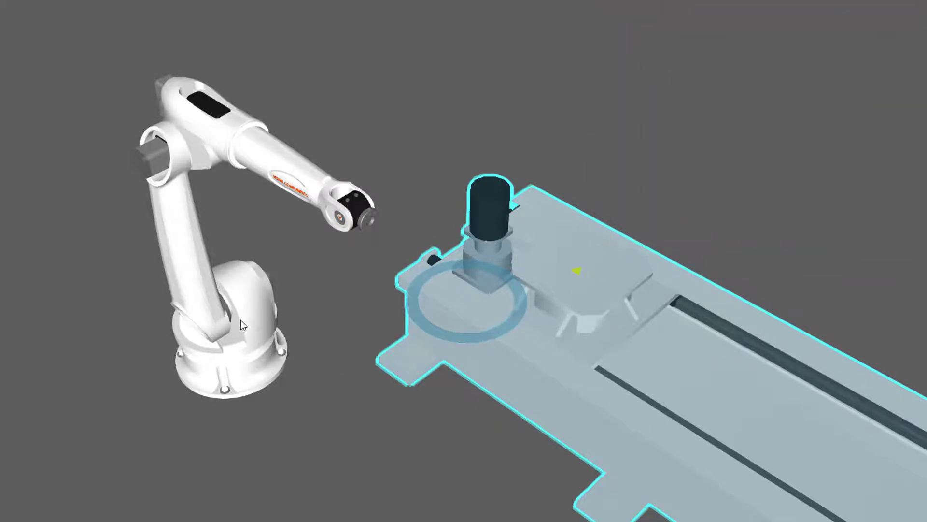
Mount the robot on the mounting plate at the floor track's left end.
click(240, 320)
drag(247, 375, 597, 286)
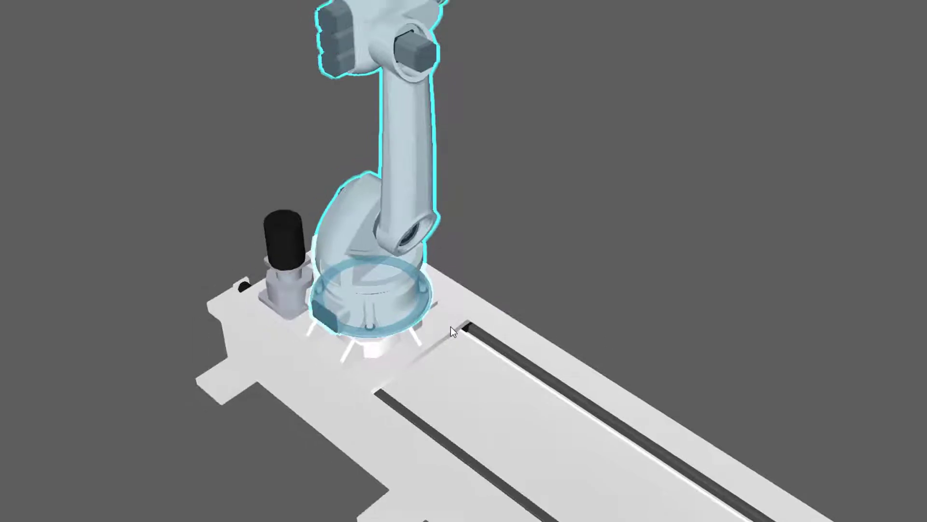
middle_drag(554, 314, 560, 308)
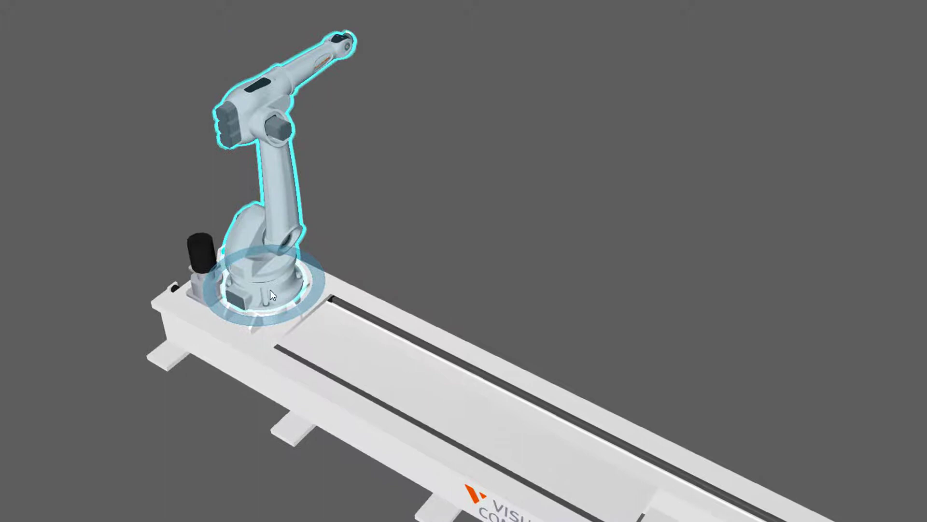
drag(270, 290, 583, 321)
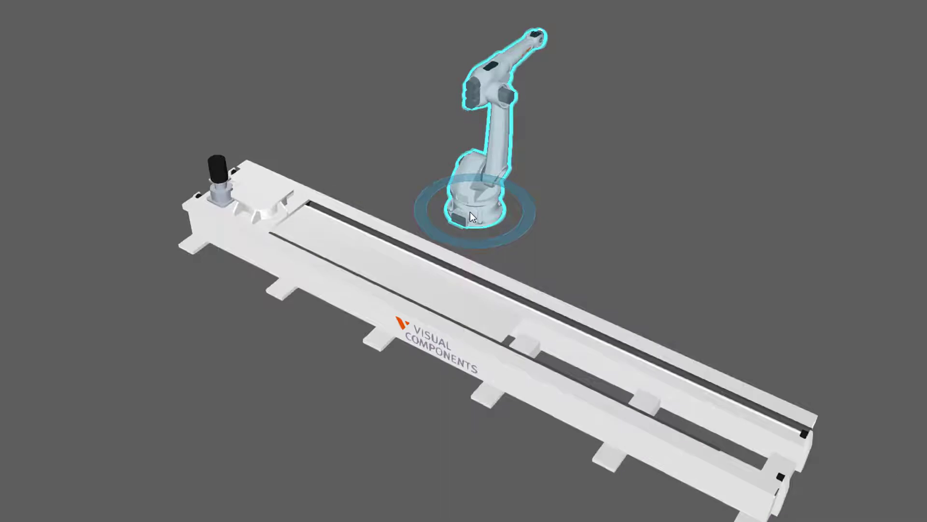
drag(470, 216, 262, 191)
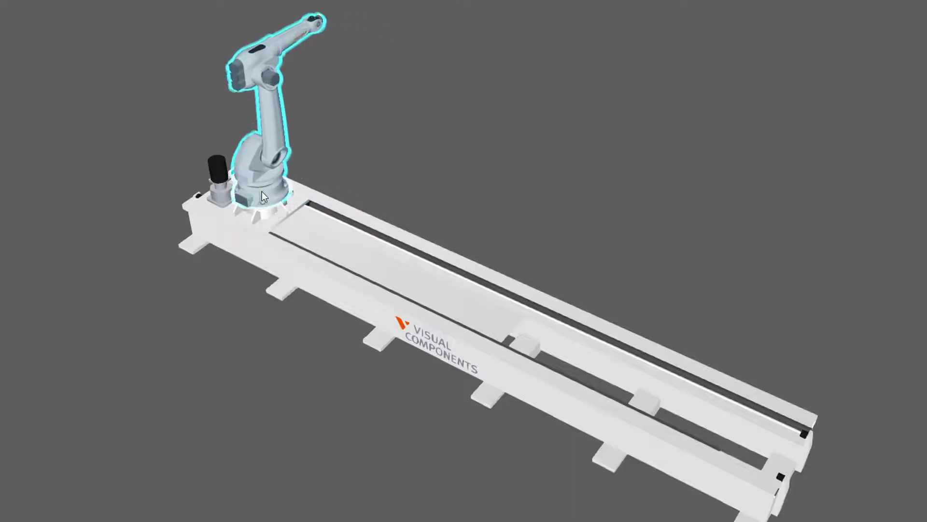
scroll(290, 204, up, 5)
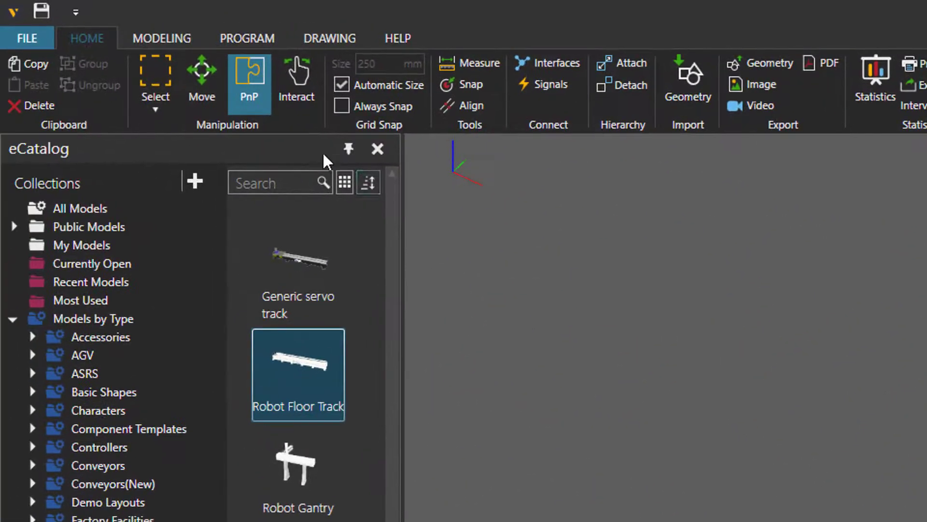
Jog the robot's arm upward, slide it along the track, then reset it to its starting pose.
click(304, 97)
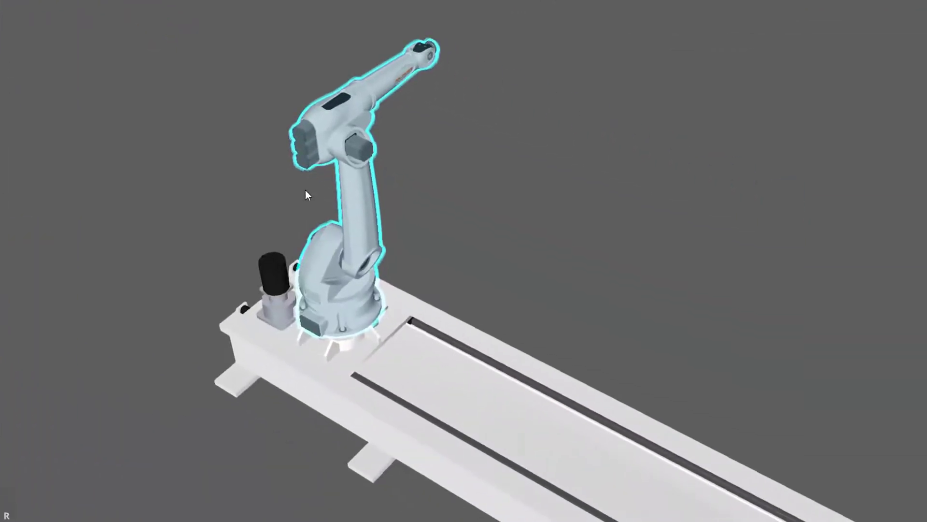
drag(358, 213, 359, 82)
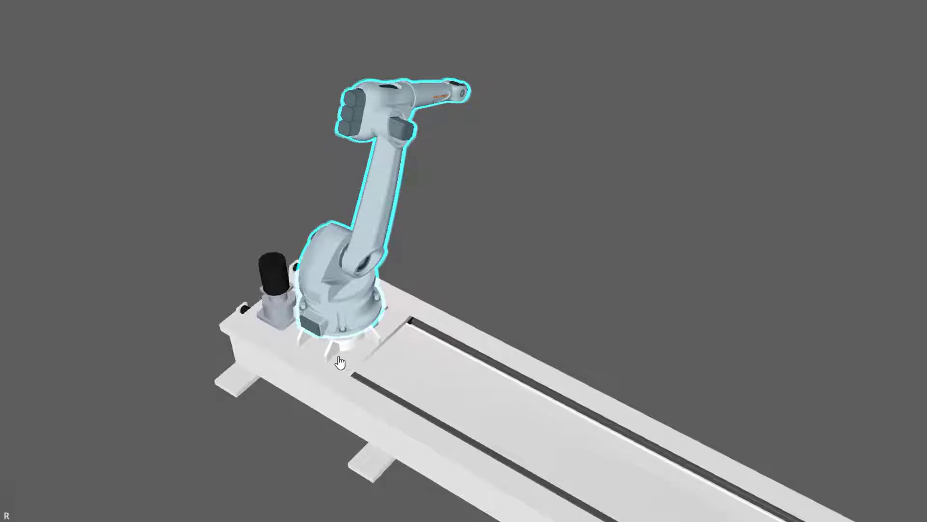
drag(340, 356, 404, 379)
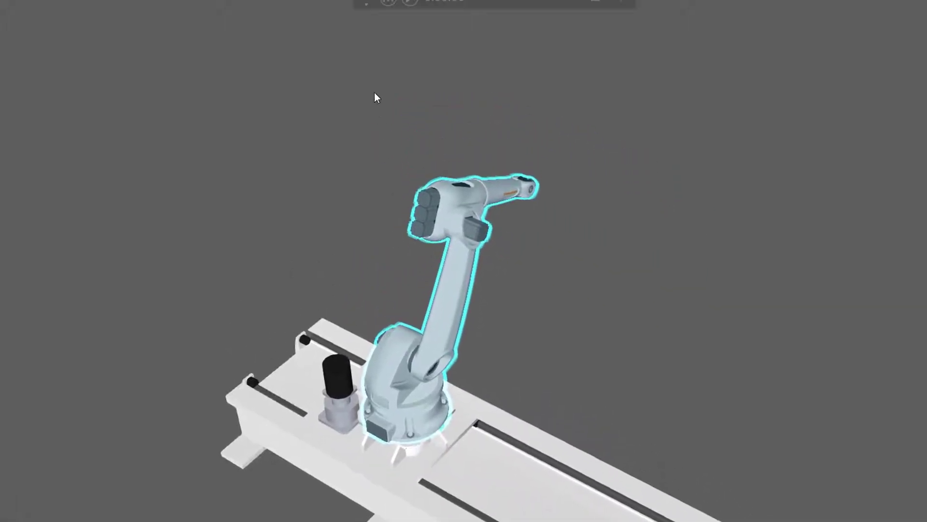
click(386, 20)
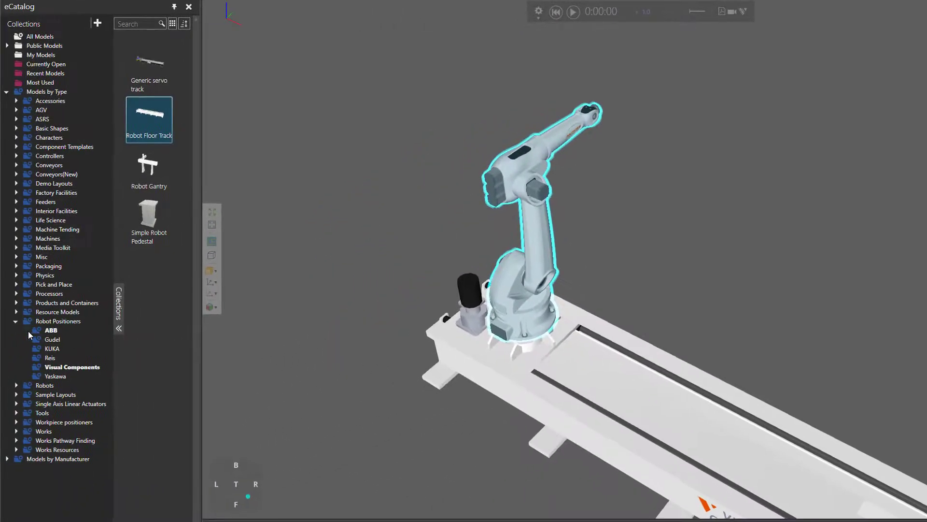
Drop a Workpiece Positioner from Workpiece positioners > Visual Components beside the robot track.
click(14, 322)
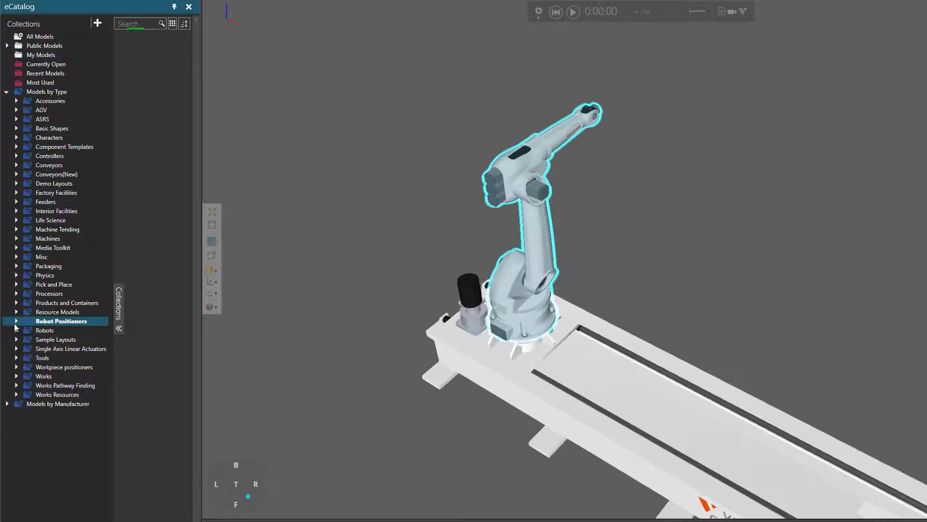
click(17, 367)
click(80, 412)
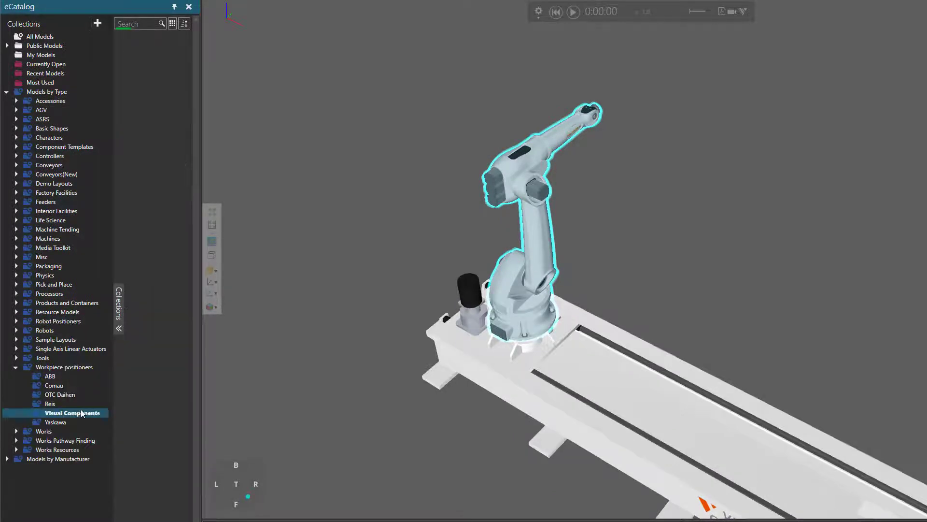
click(164, 381)
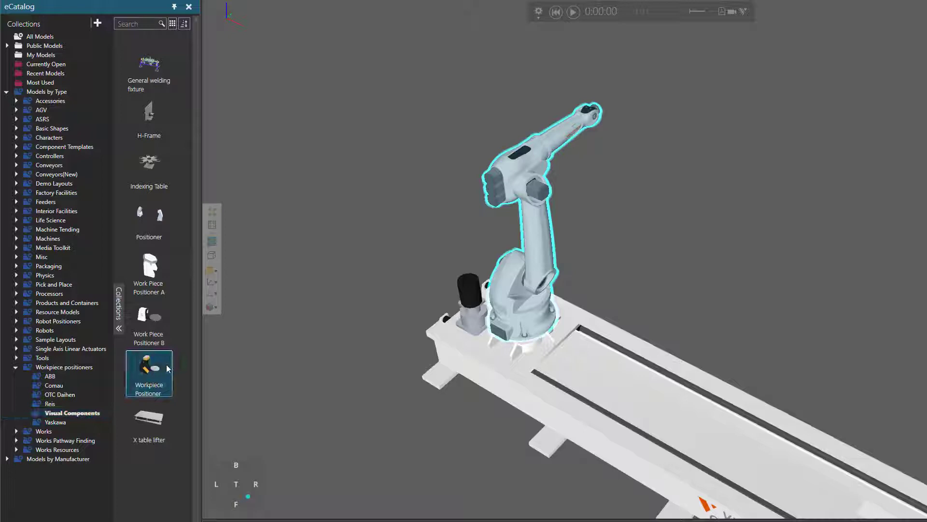
drag(173, 369, 800, 348)
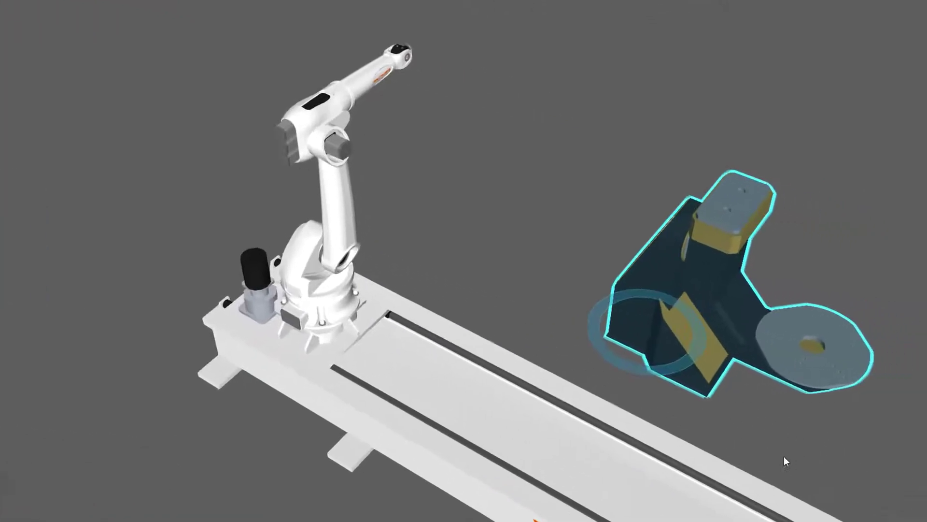
drag(691, 457, 691, 457)
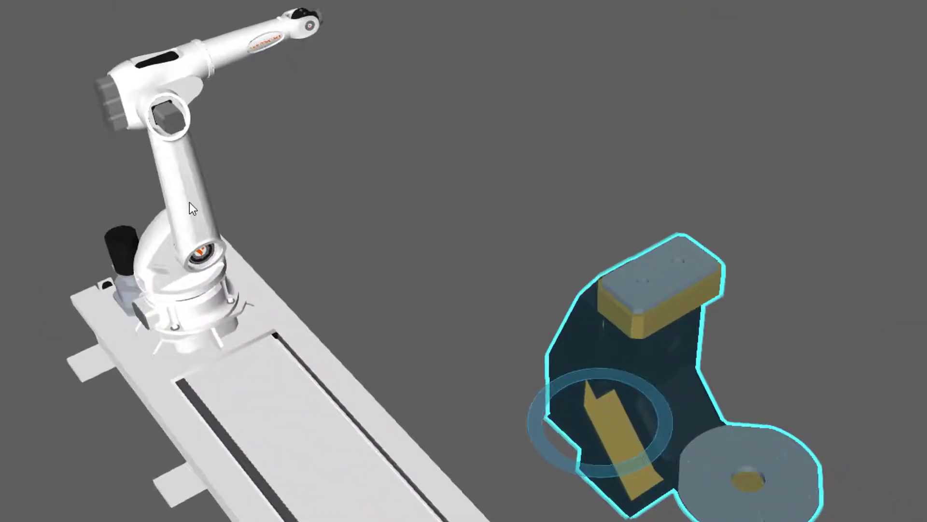
Show the robot's interfaces and move the GenericRobot interface box into open space.
click(192, 209)
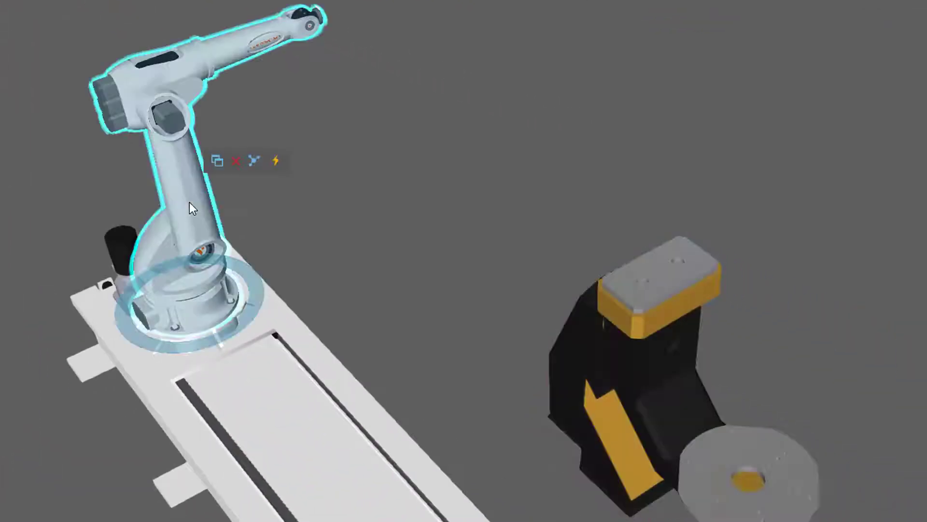
click(253, 160)
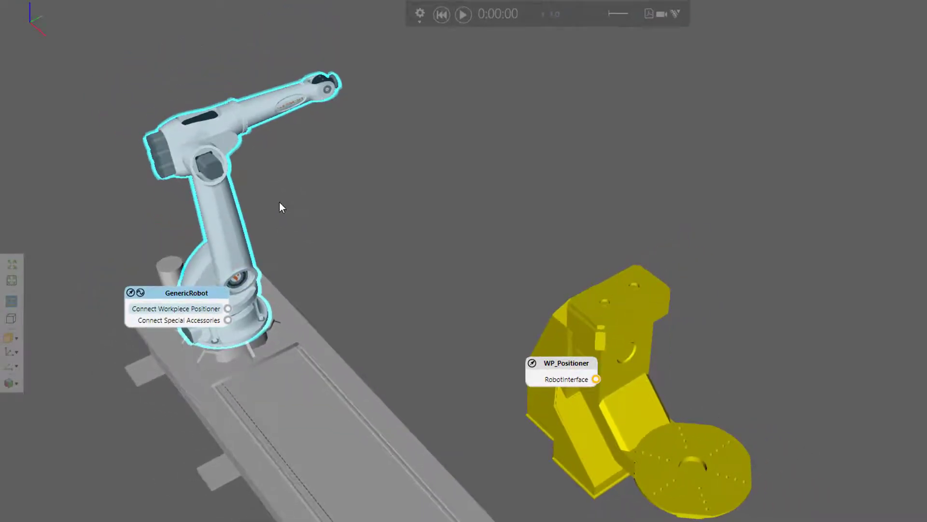
drag(213, 291, 361, 233)
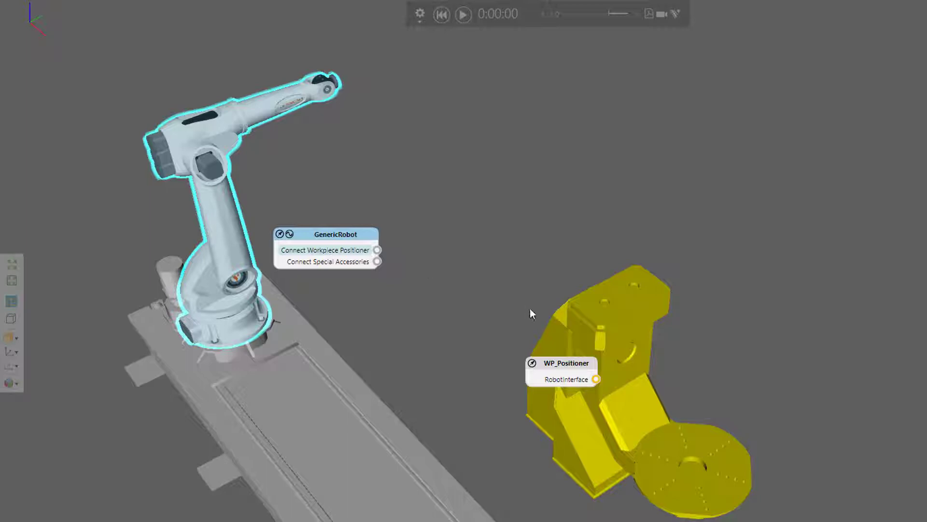
right_drag(514, 375, 494, 405)
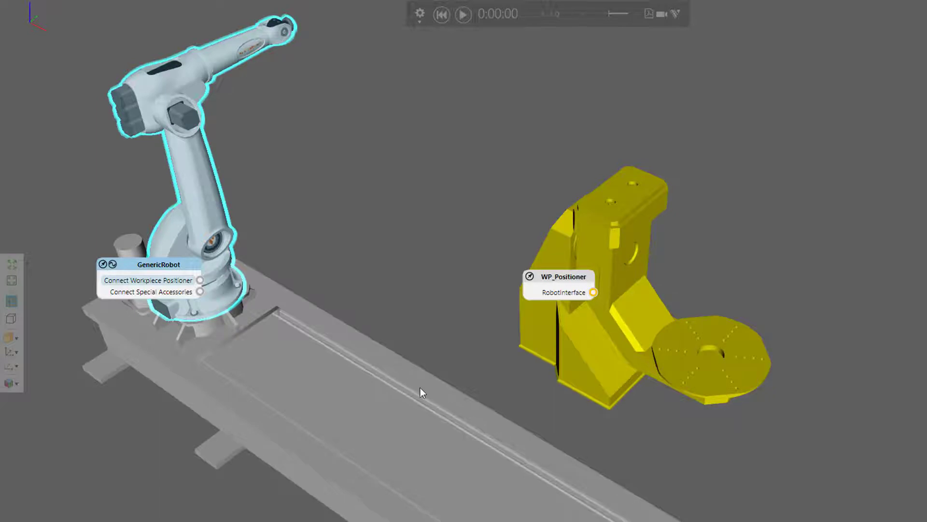
drag(155, 268, 320, 204)
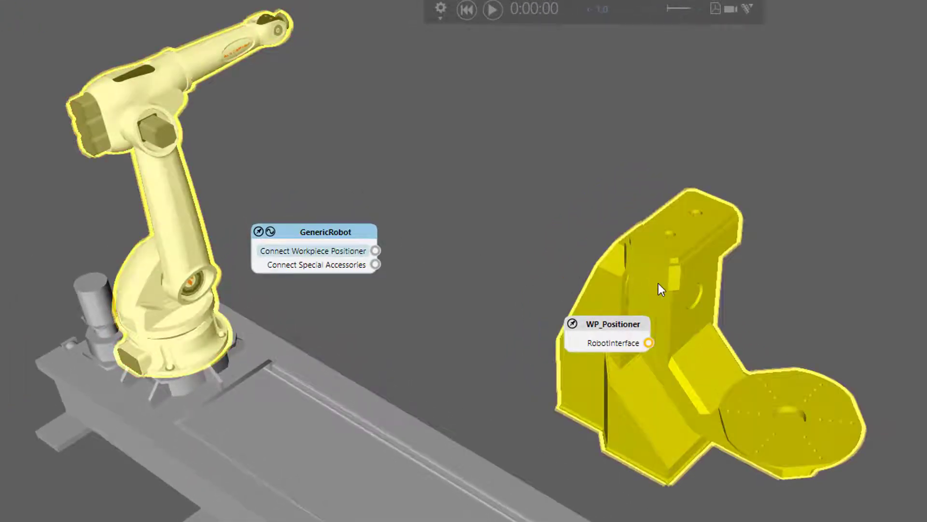
Link the robot's Connect Workpiece Positioner interface to WP_Positioner's RobotInterface.
click(658, 284)
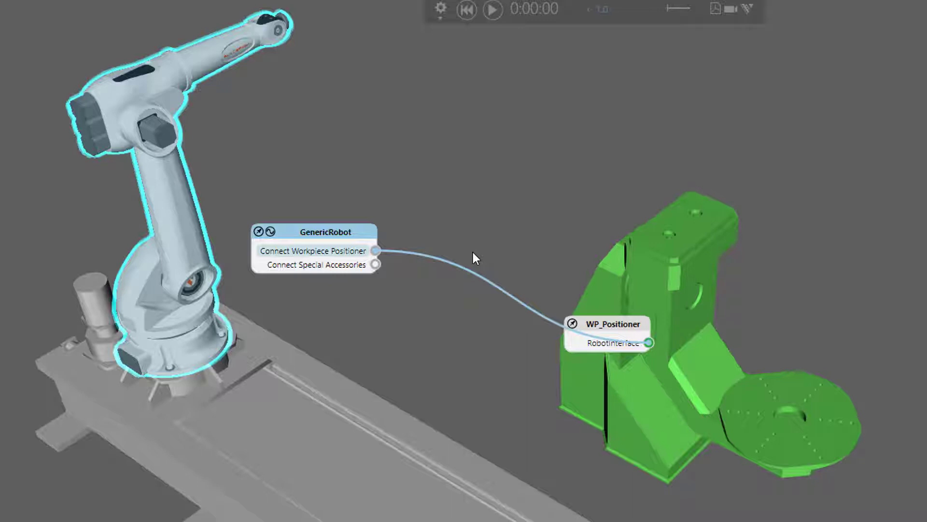
click(484, 284)
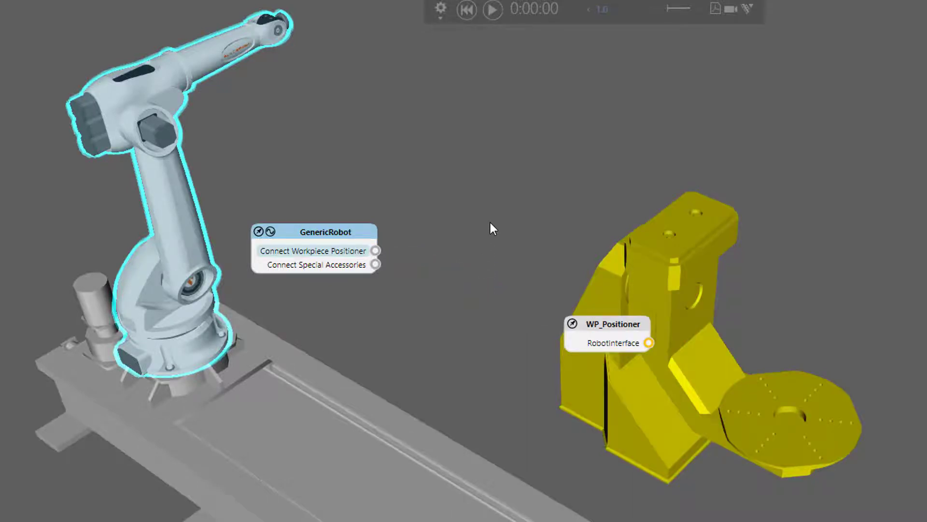
click(668, 256)
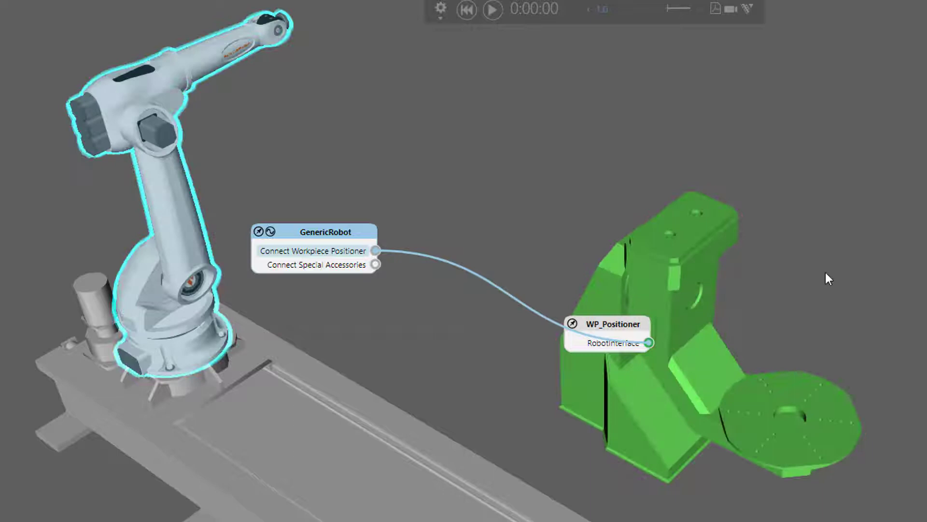
click(708, 277)
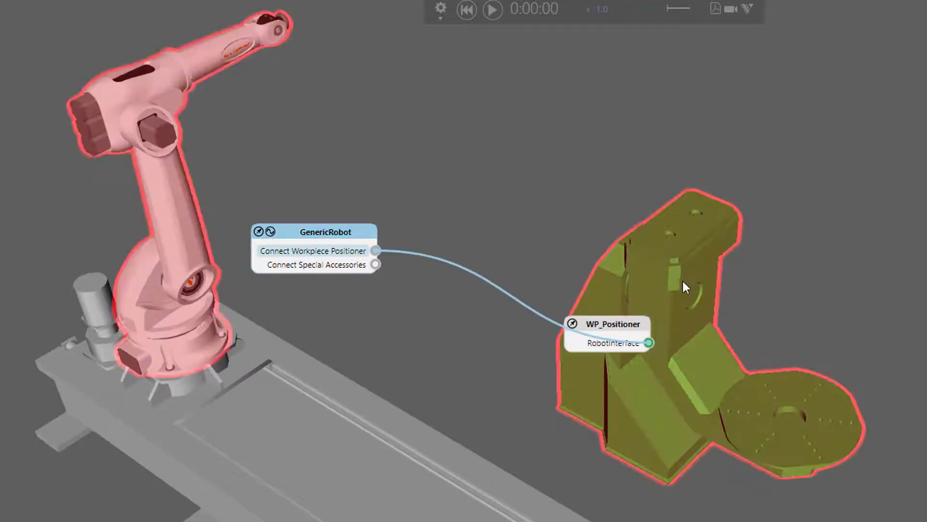
Disconnect the robot–positioner link and select GenericRobot in the Connect Interfaces panel.
click(648, 281)
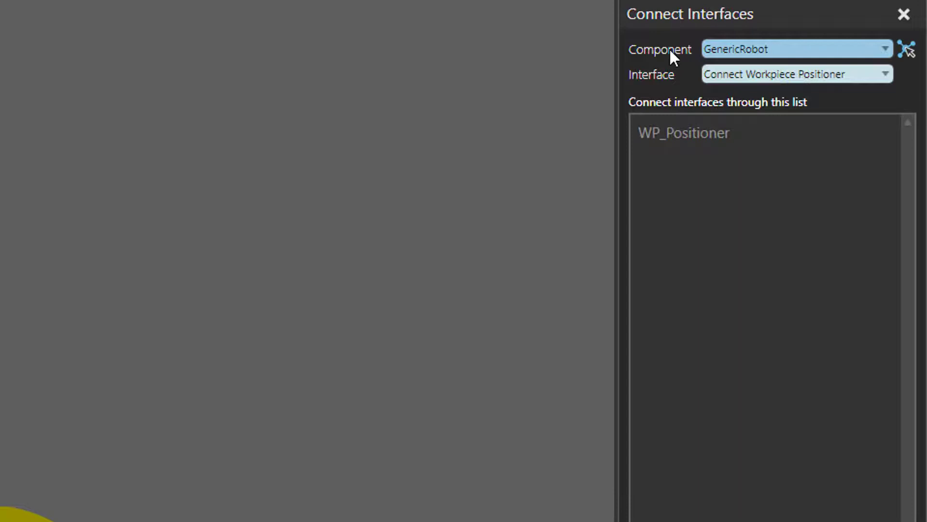
click(884, 49)
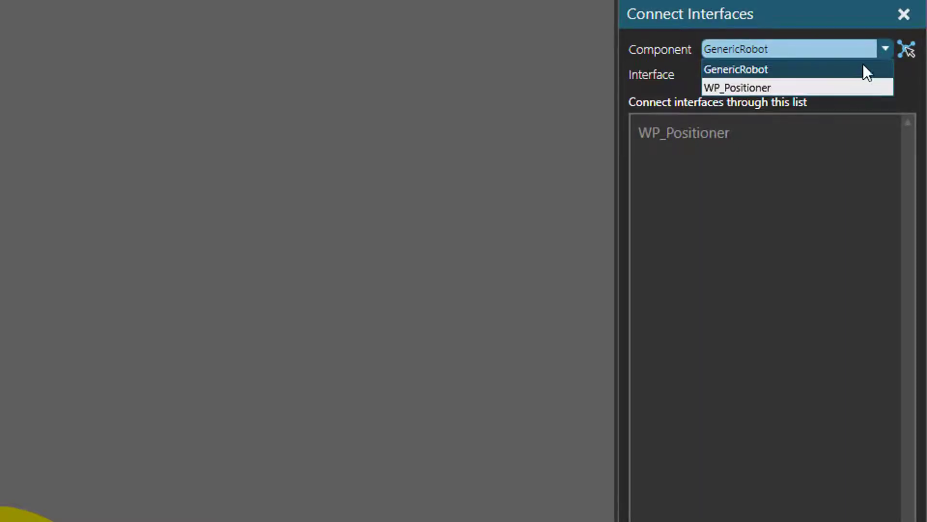
click(859, 69)
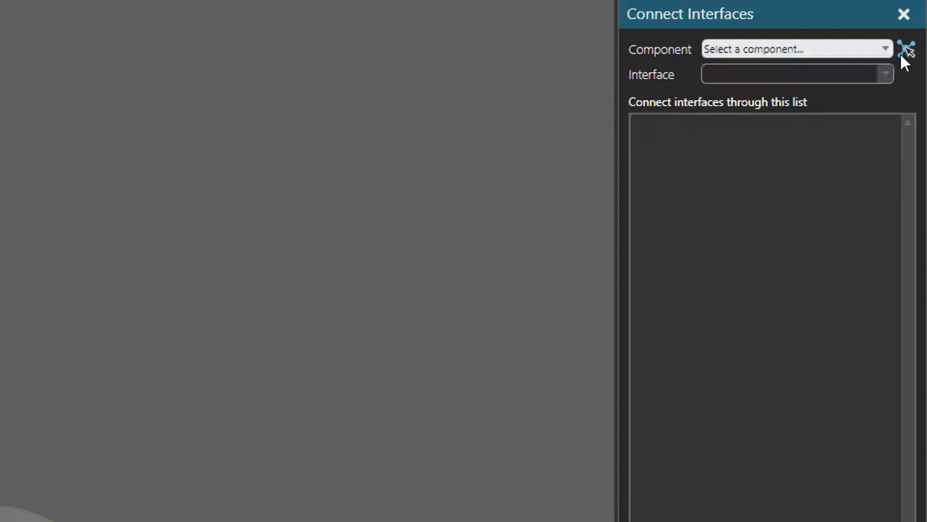
click(905, 49)
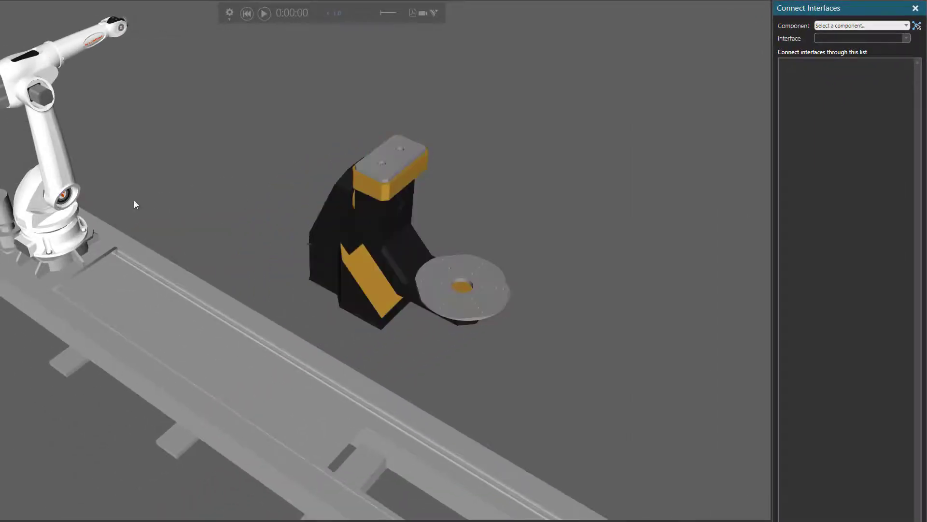
click(46, 158)
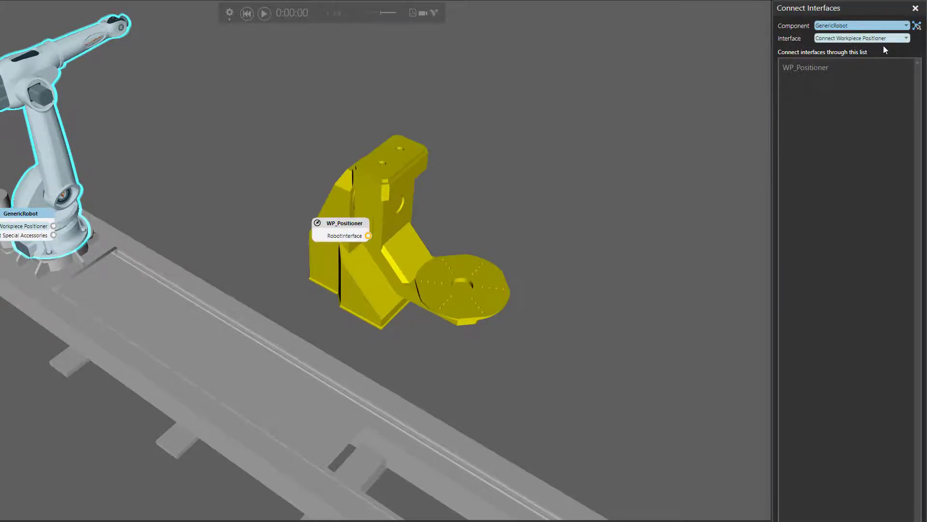
Keep Connect Workpiece Positioner as the interface and toggle WP_Positioner connected then disconnected.
click(906, 38)
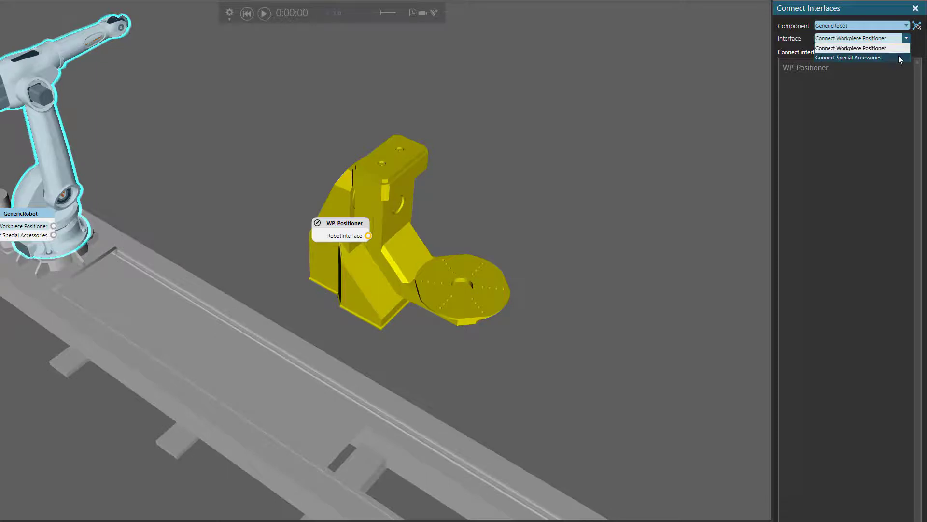
click(886, 48)
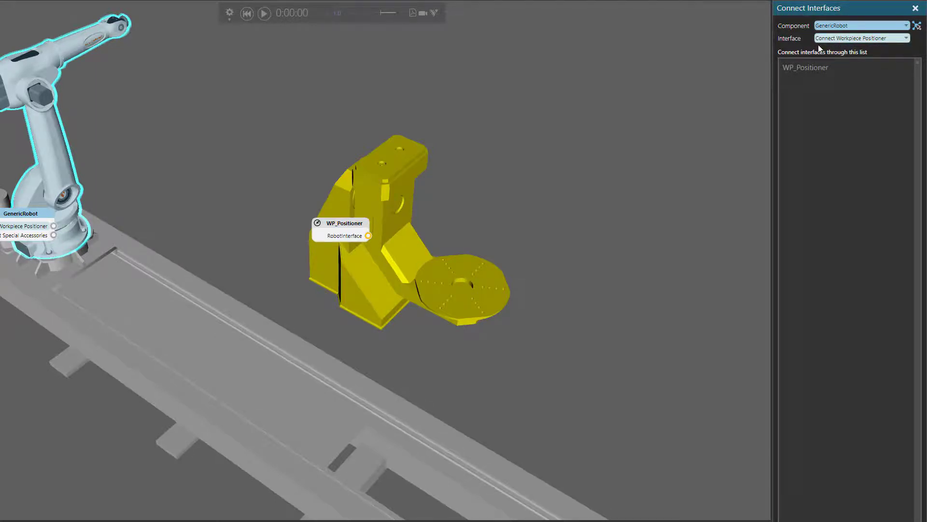
click(845, 67)
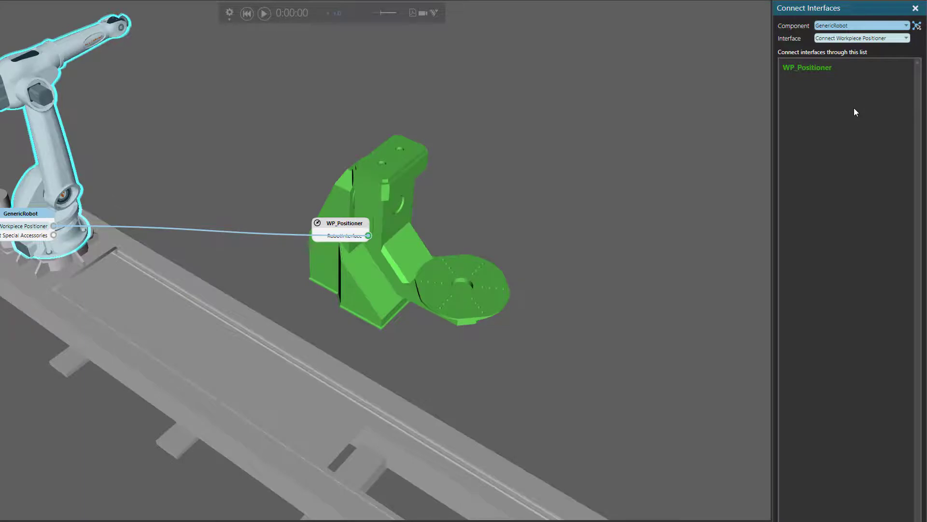
click(847, 69)
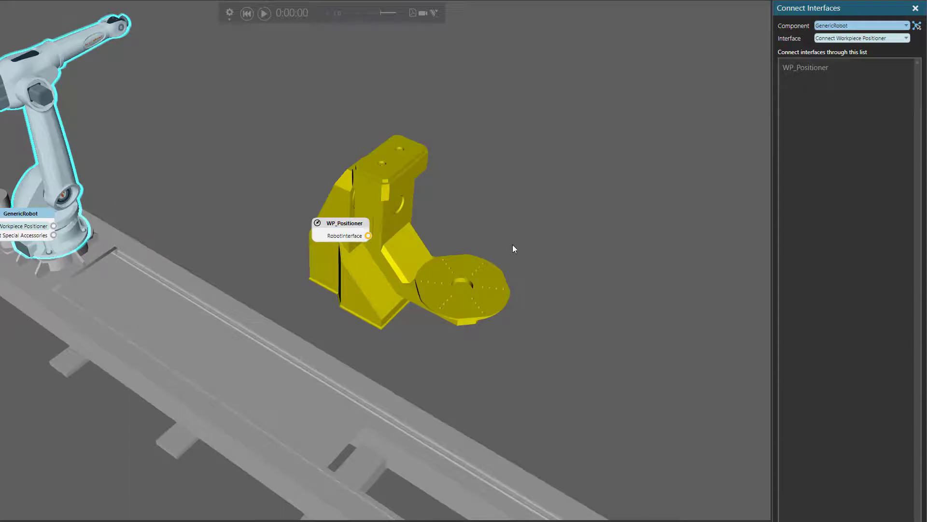
Wire GenericRobot's Connect Workpiece Positioner to WP_Positioner's RobotInterface, then toggle the connection line off and on.
drag(39, 213, 179, 154)
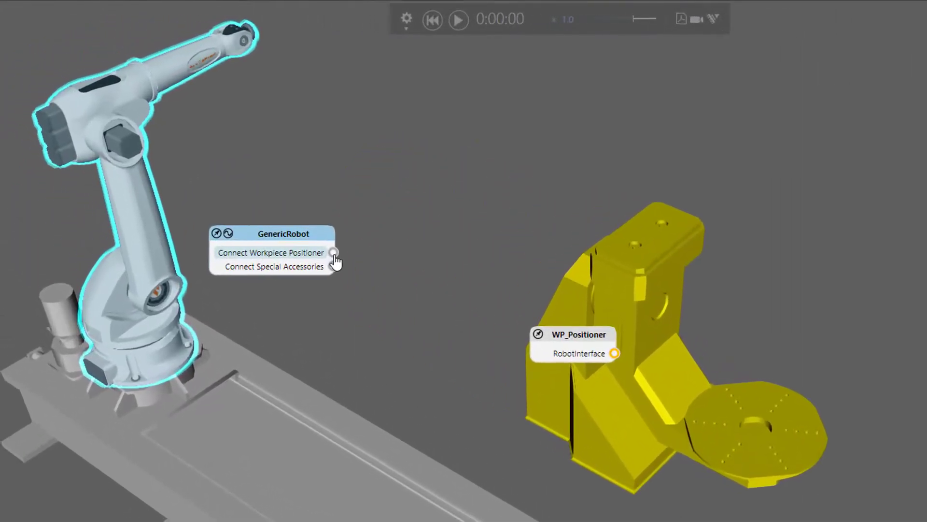
drag(333, 255, 614, 357)
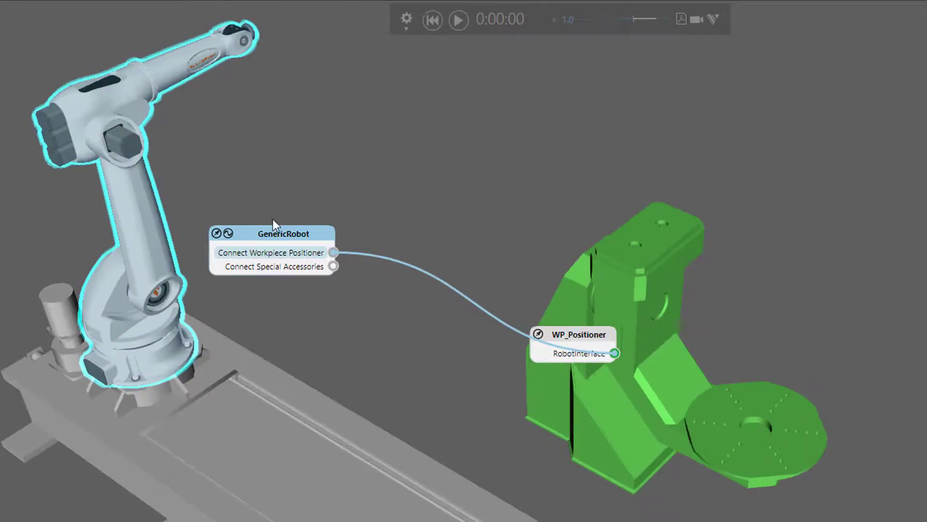
click(228, 234)
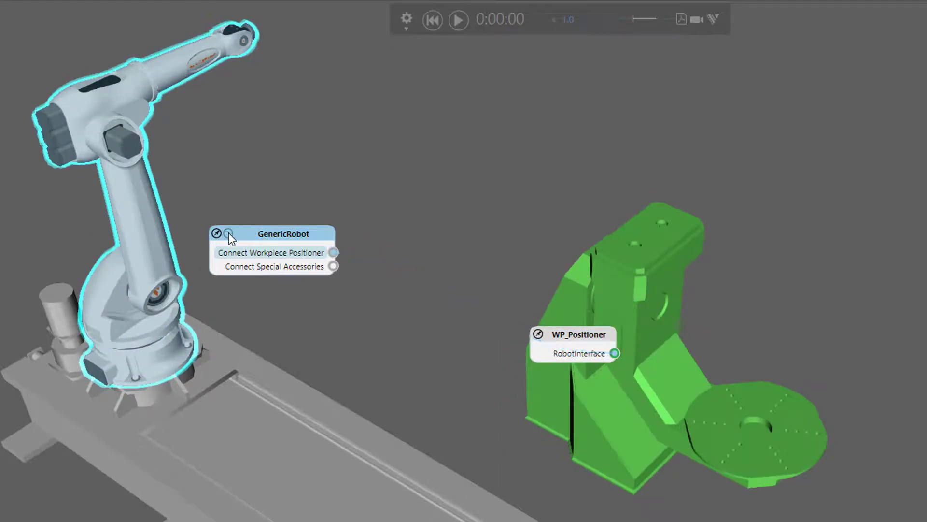
click(228, 232)
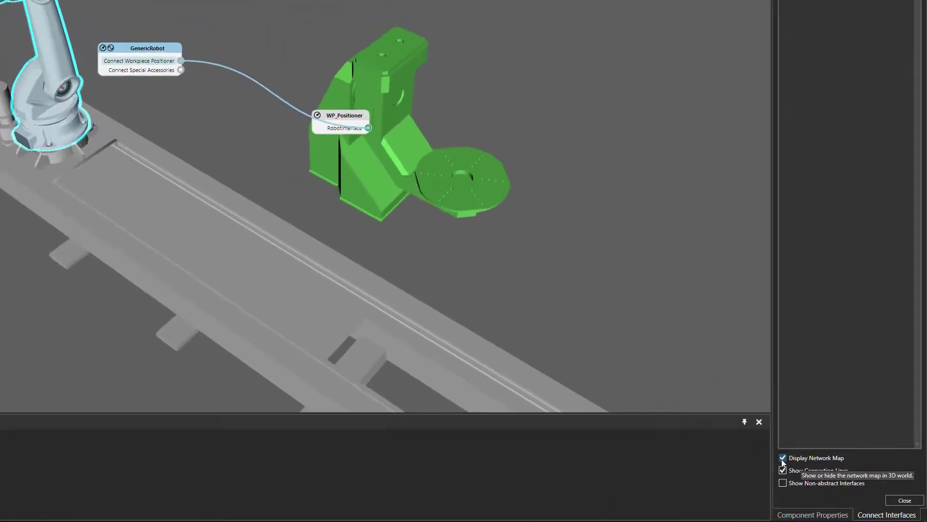
Toggle Display Network Map and Show Connection Lines off and on, then enable Show Non-abstract Interfaces.
click(783, 459)
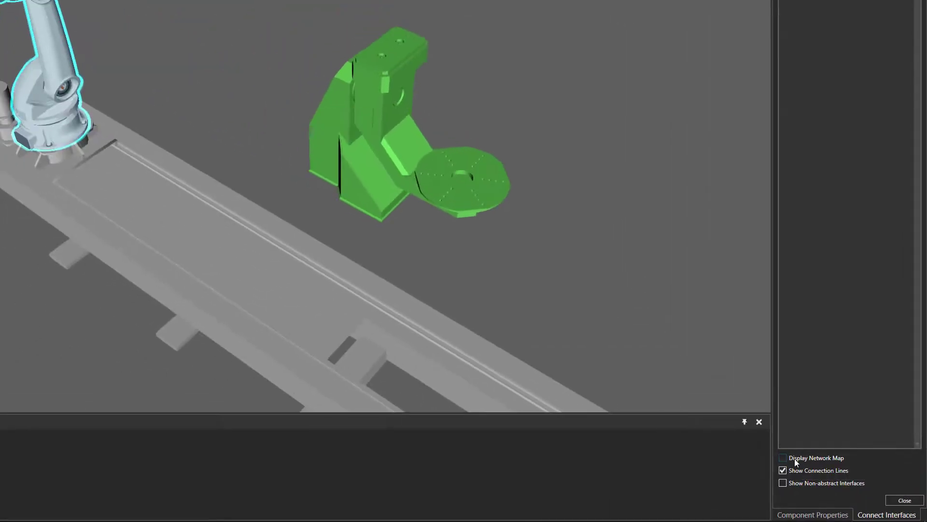
click(783, 458)
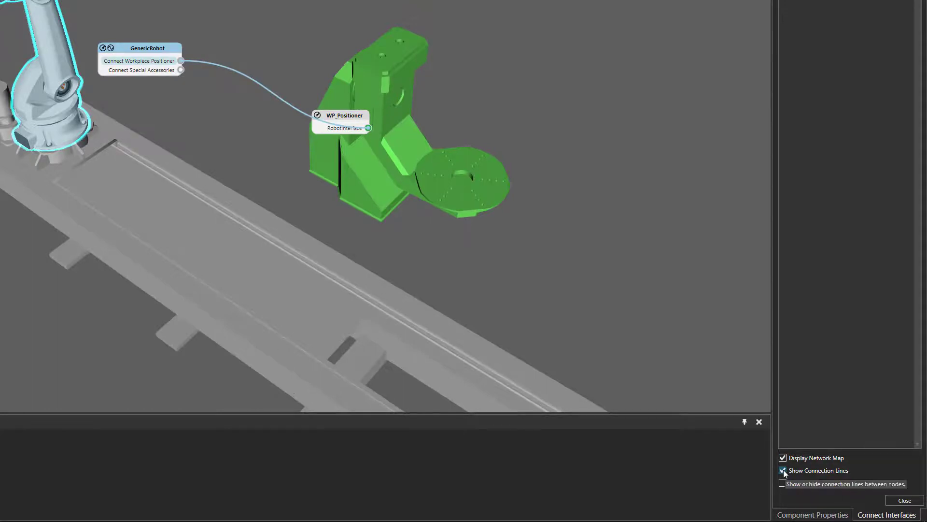
click(783, 471)
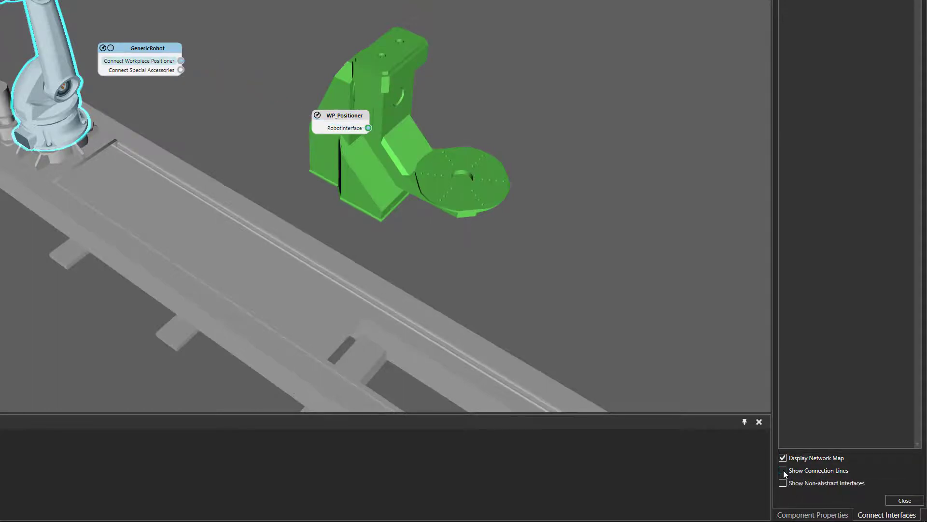
click(783, 470)
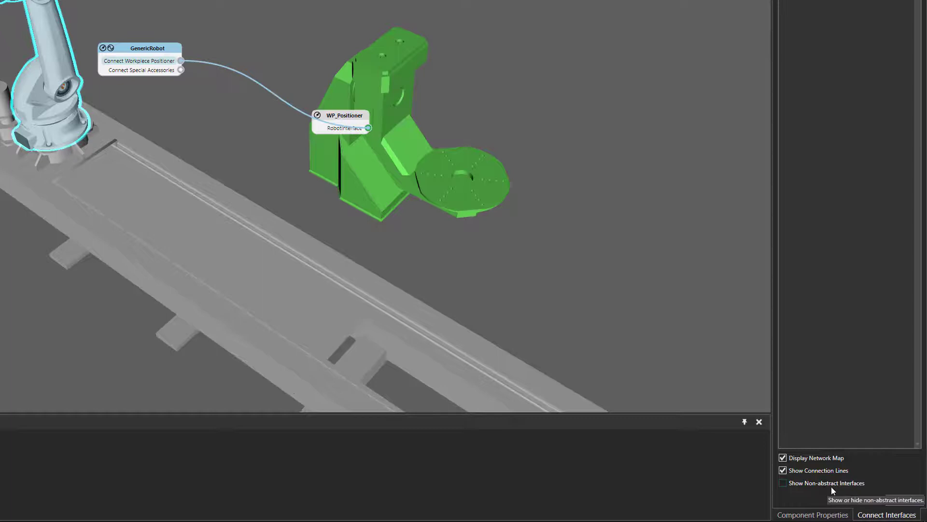
click(783, 484)
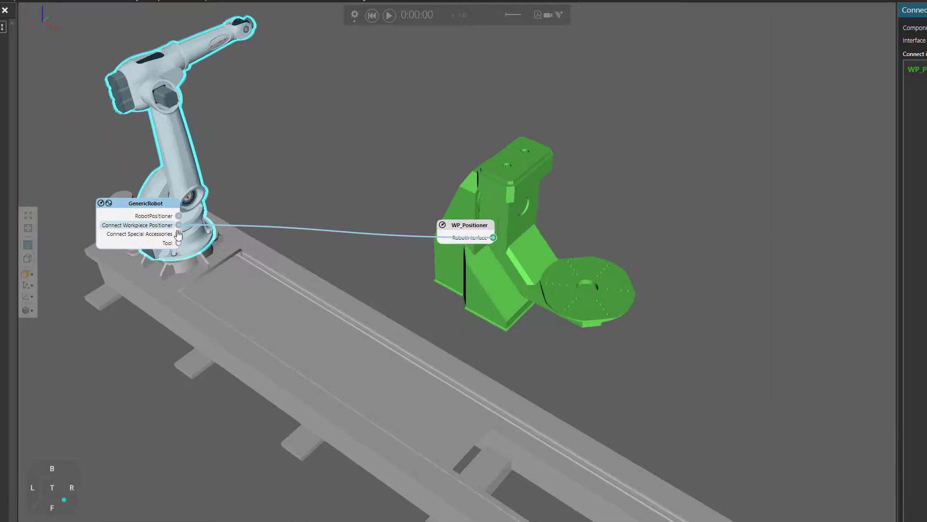
Break the robot's RobotPositioner link to the floor track and lift the robot off with PnP.
drag(168, 202, 274, 180)
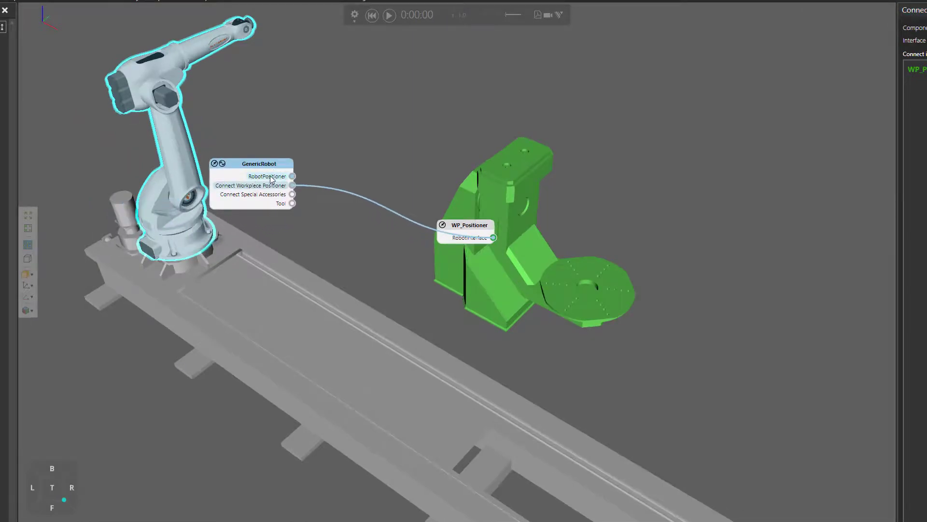
mouse_move(271, 179)
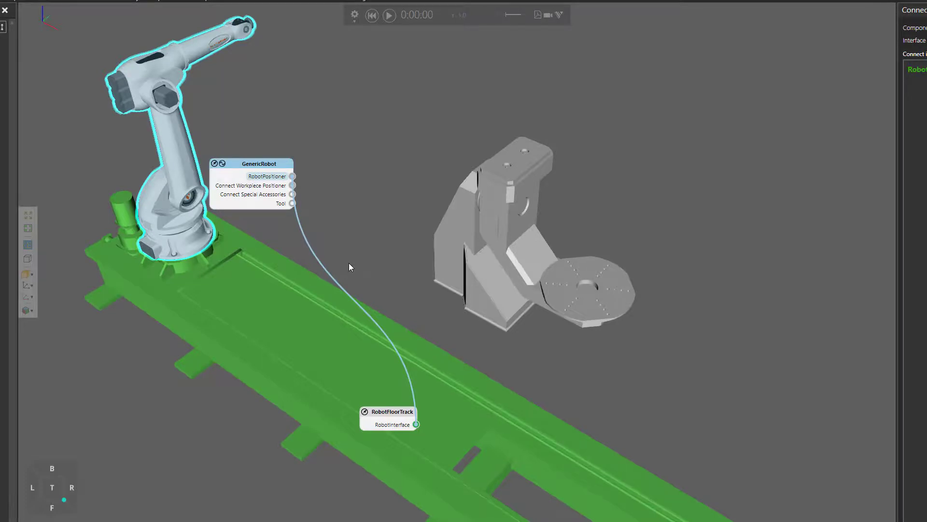
click(324, 272)
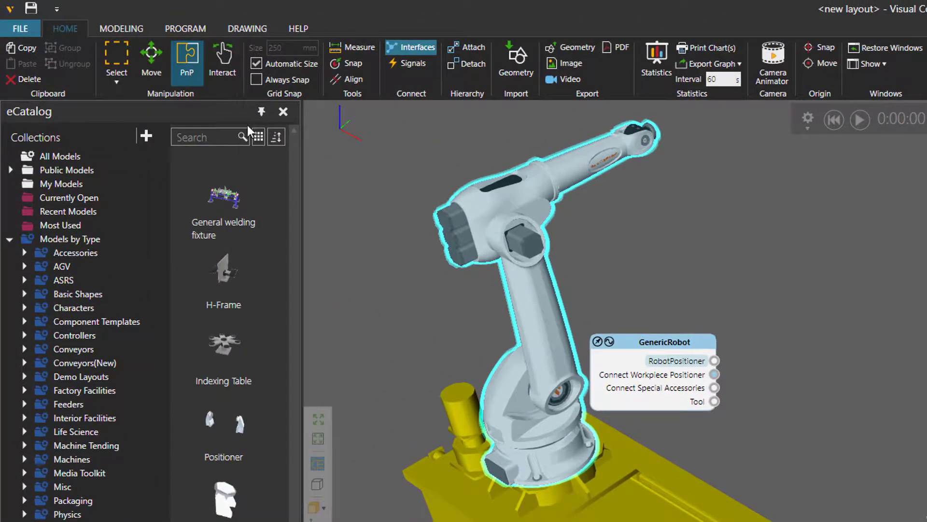
click(142, 43)
drag(681, 399, 817, 389)
Wire GenericRobot's RobotPositioner to RobotFloorTrack's RobotInterface in the interface view.
scroll(922, 389, down, 2)
shift+right_drag(866, 367, 840, 377)
click(418, 49)
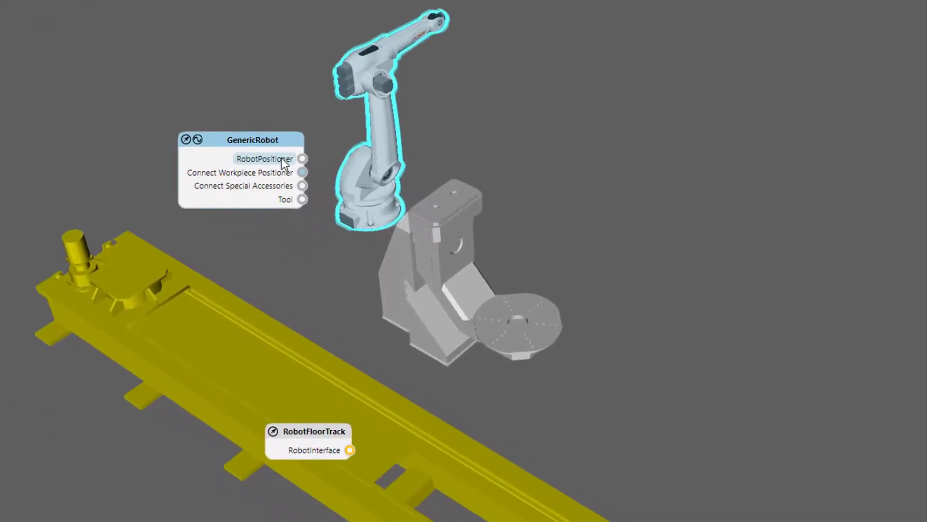
drag(304, 164, 314, 393)
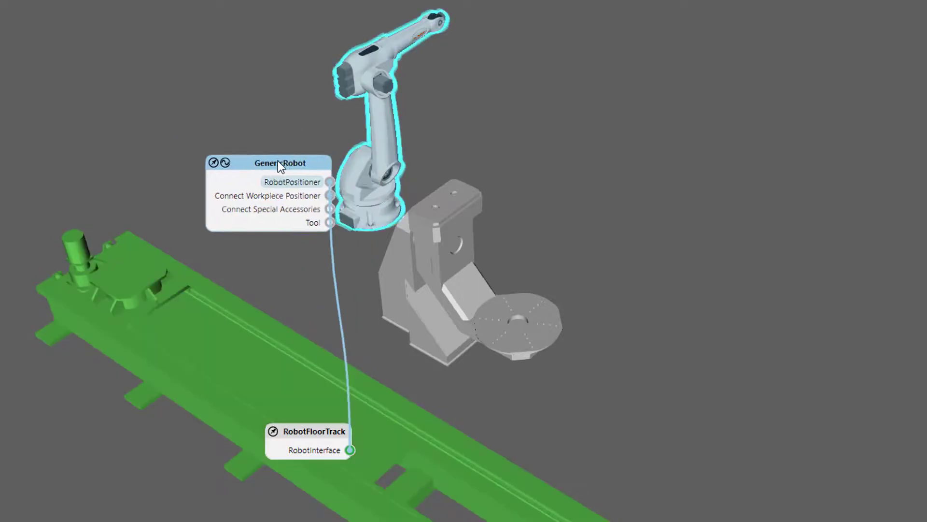
drag(279, 162, 250, 166)
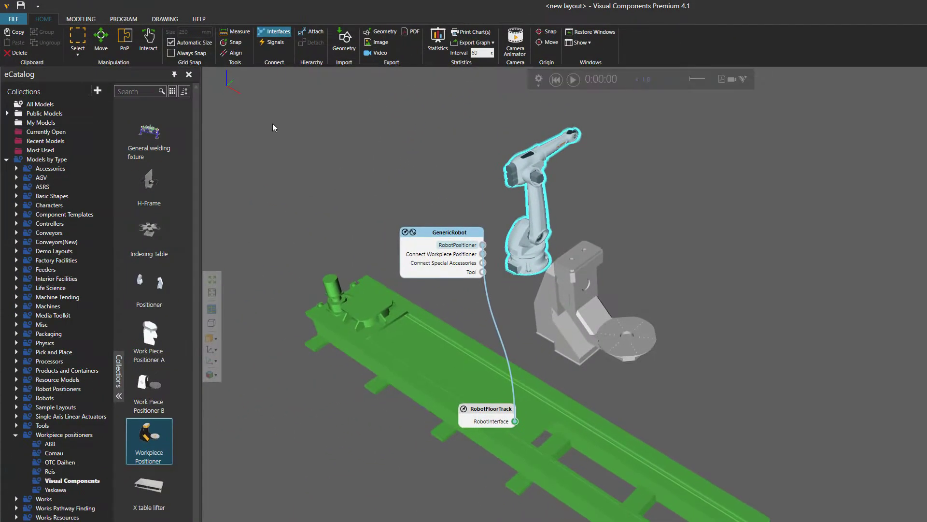
Slide the floor track carriage along the rail, place the robot onto it, and switch to PROGRAM.
click(148, 43)
drag(380, 325, 540, 114)
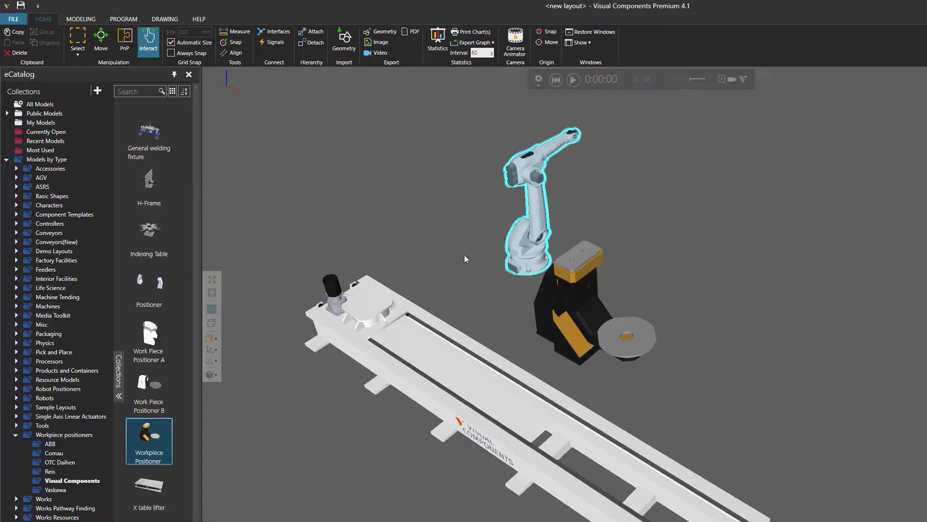
click(125, 43)
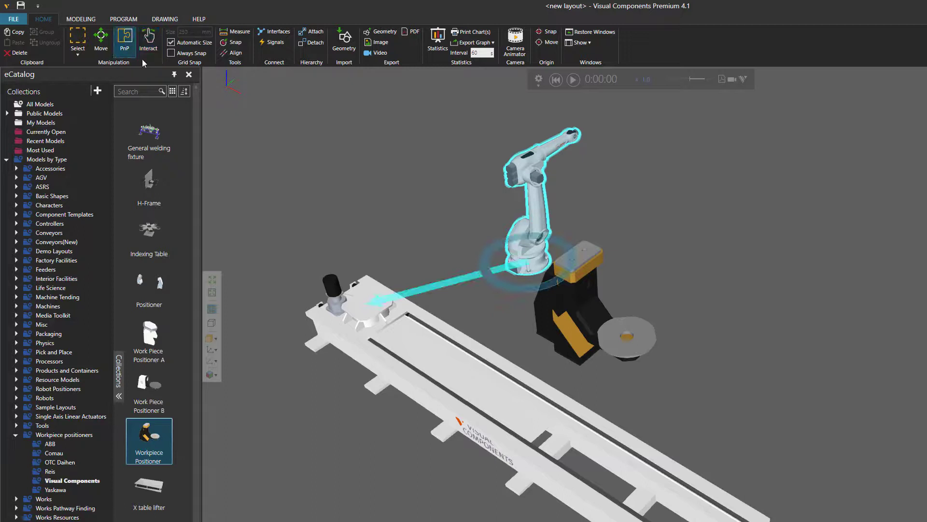
drag(518, 253, 366, 292)
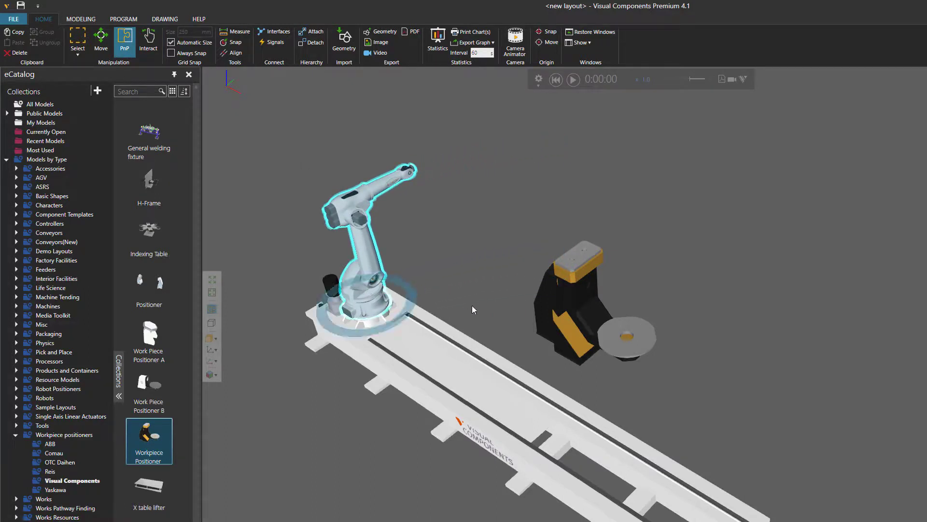
middle_drag(507, 329, 500, 310)
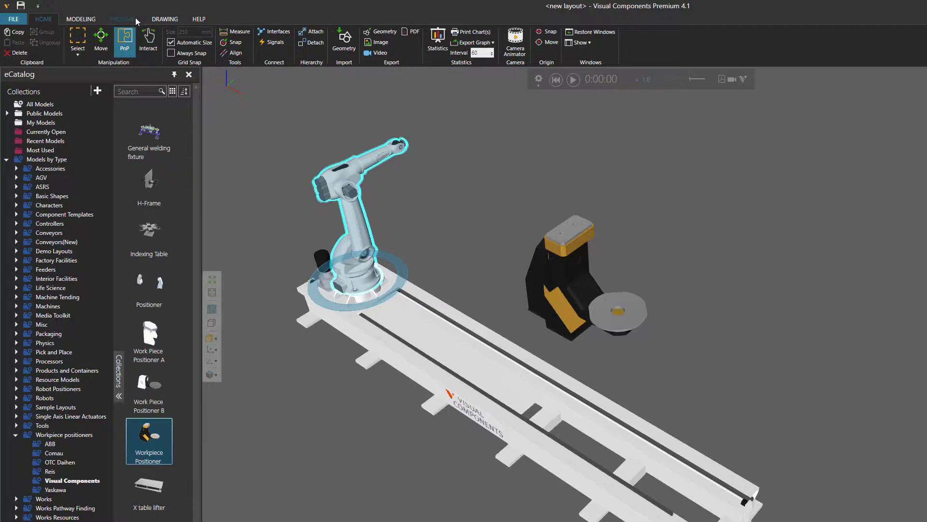
click(123, 19)
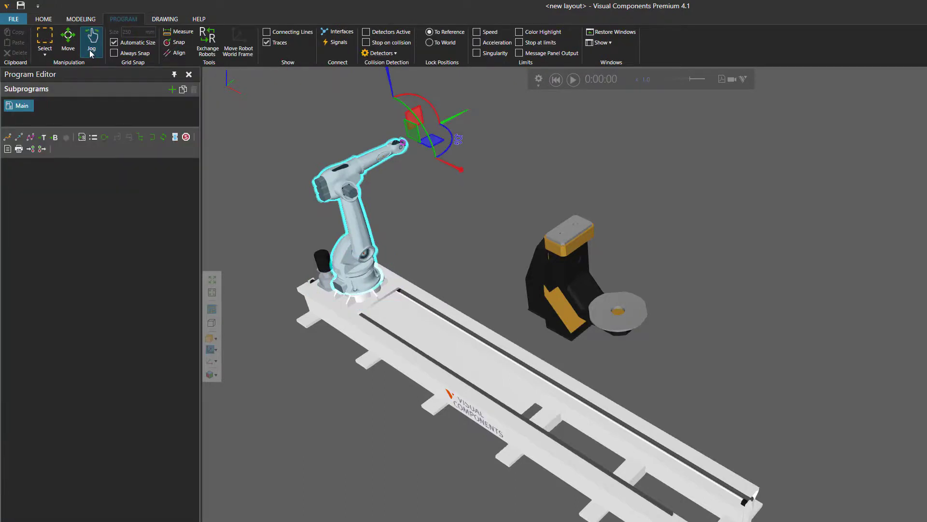
Jog the robot along its track to 1772.76, move its tool toward the positioner, and record PTP point P1.
click(366, 231)
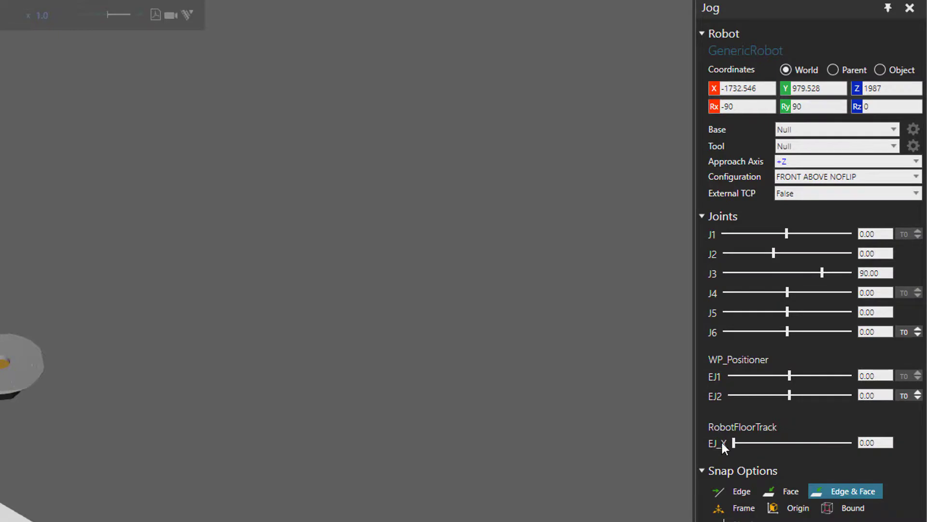
drag(734, 443, 775, 450)
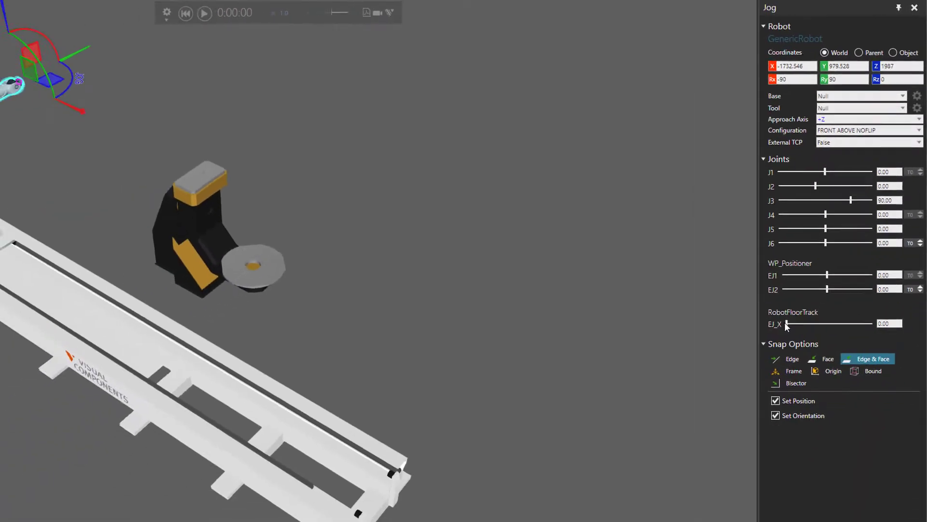
drag(827, 301, 850, 260)
drag(215, 120, 222, 172)
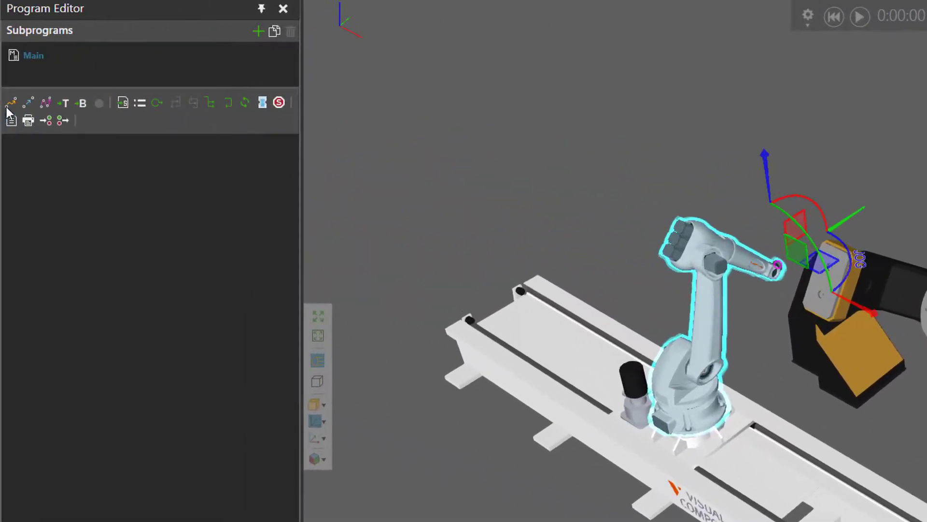
click(11, 102)
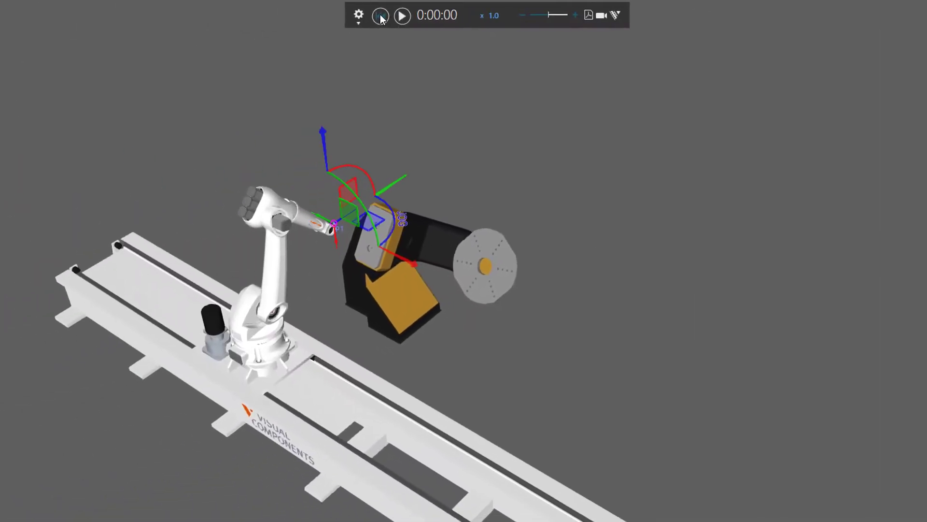
Play the simulation so the robot drives along its track to the P1 pose.
click(408, 16)
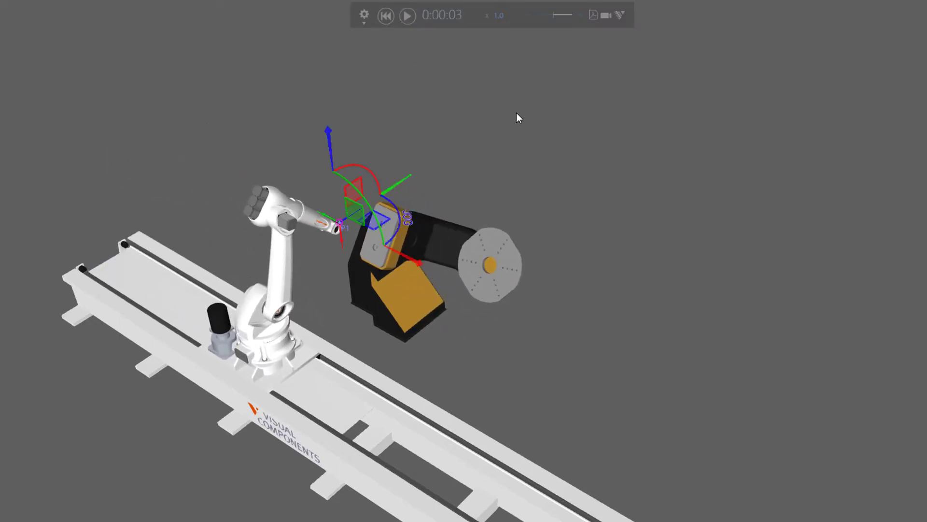
scroll(514, 337, down, 2)
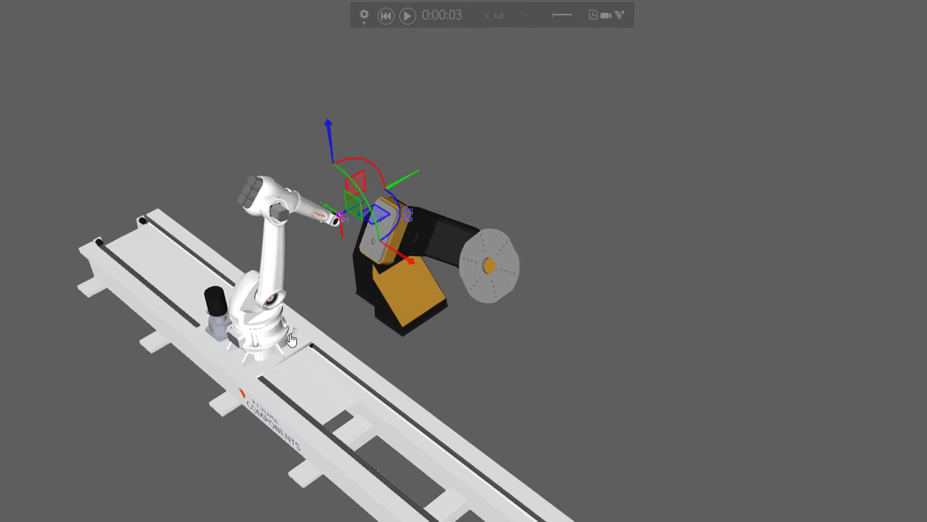